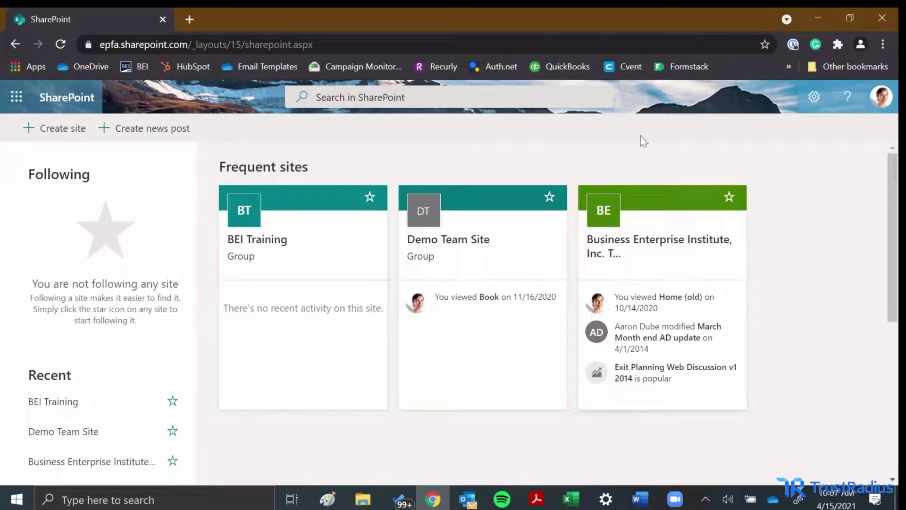
scroll(147, 380, "down", 4)
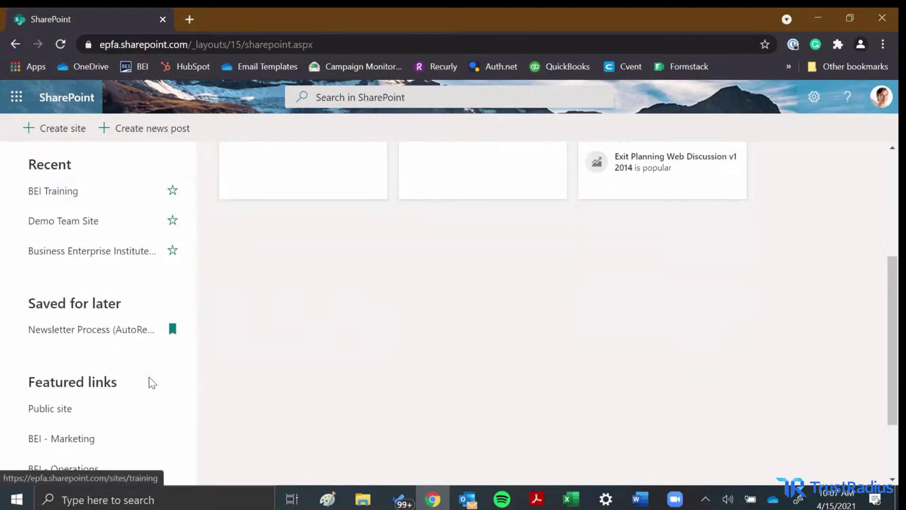
scroll(150, 383, "down", 2)
scroll(150, 381, "up", 5)
scroll(149, 381, "up", 1)
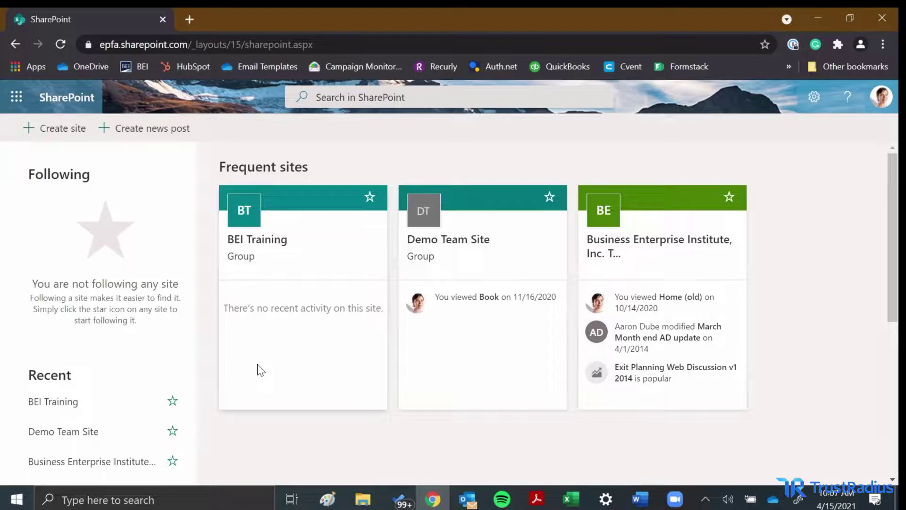
Start creating a new team site and name it "Support Team".
left_click(41, 136)
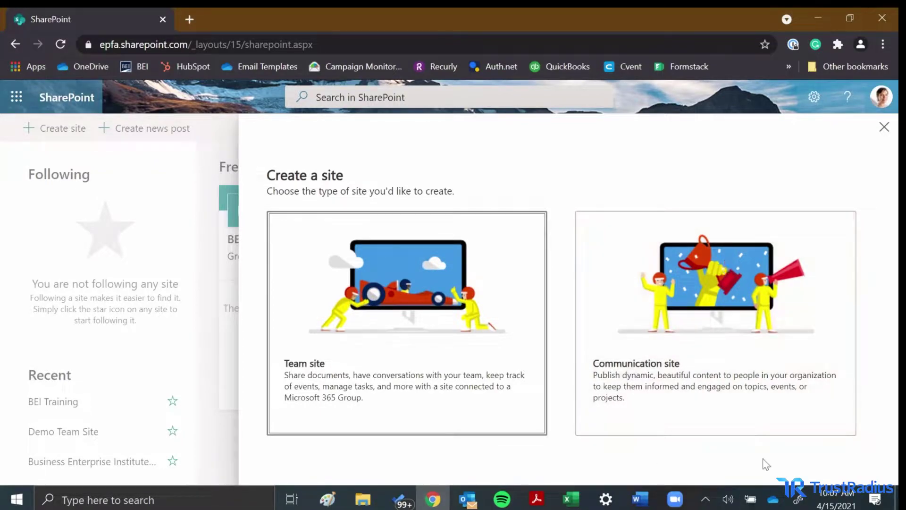
left_click(370, 380)
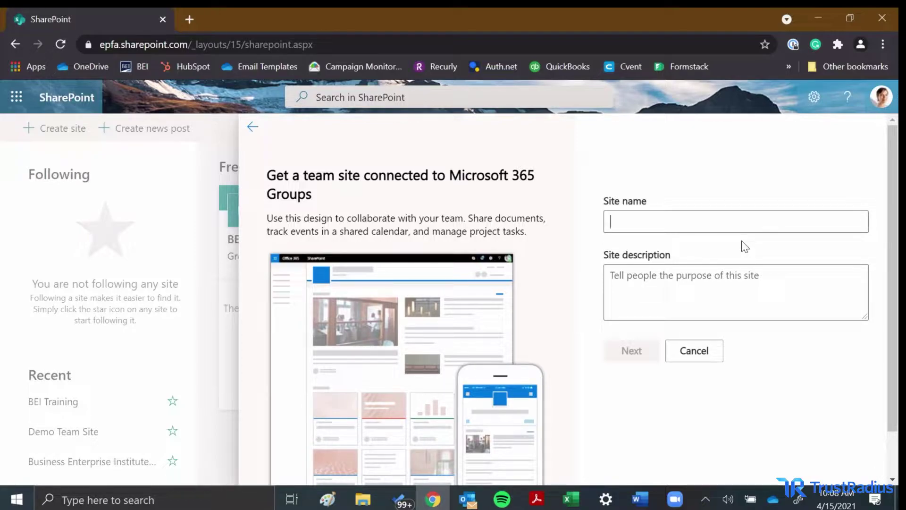
type("Sup")
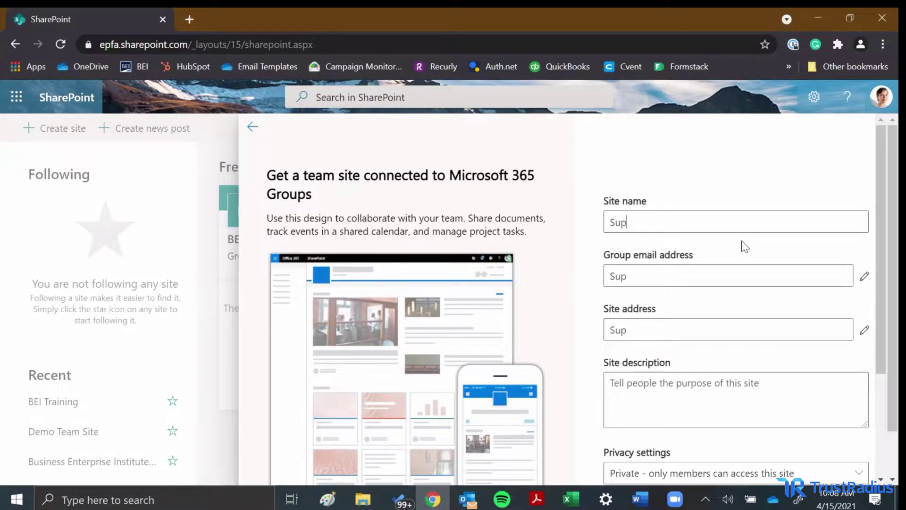
type("port Team")
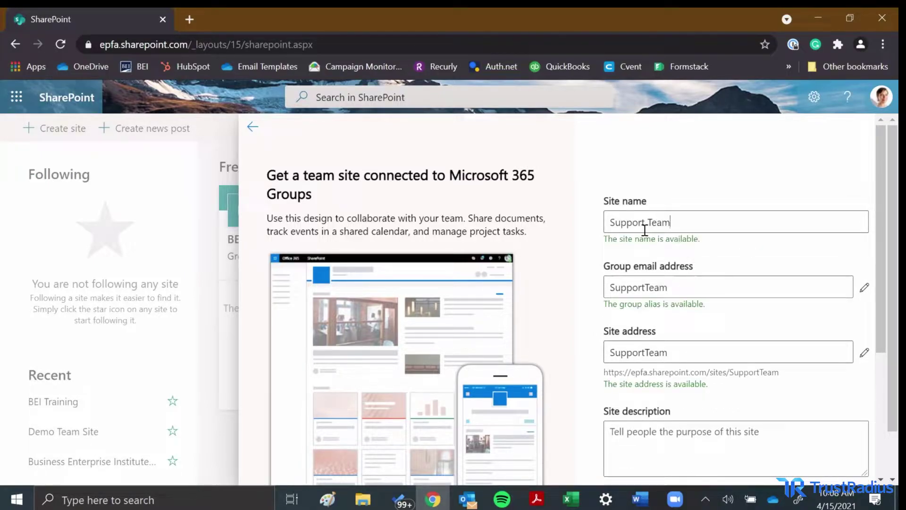
Keep the site's privacy at "Private - only members can access this site" and finish creating it without adding owners or members.
scroll(678, 460, "down", 1)
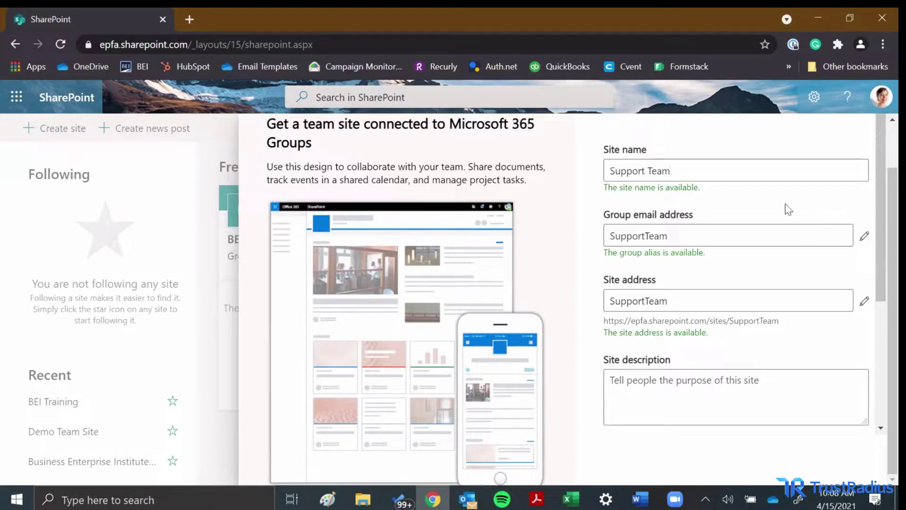
scroll(764, 262, "down", 2)
scroll(757, 325, "down", 4)
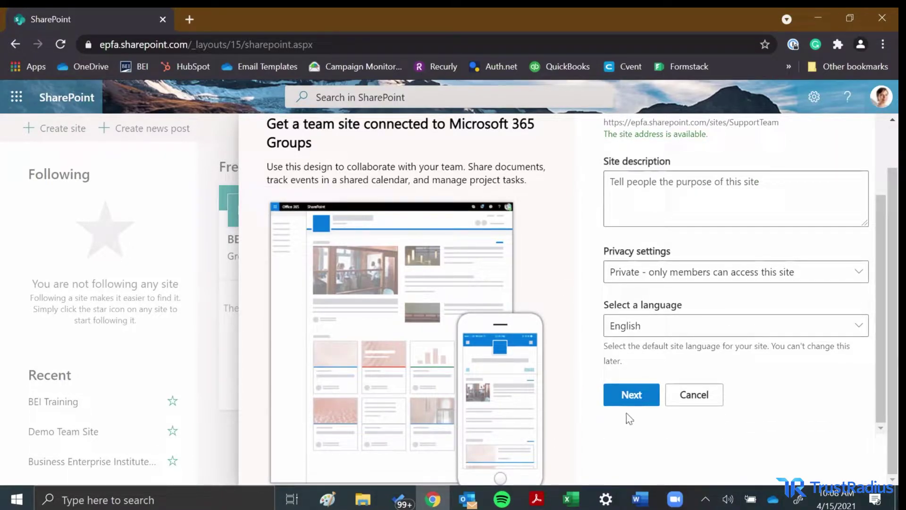
left_click(749, 279)
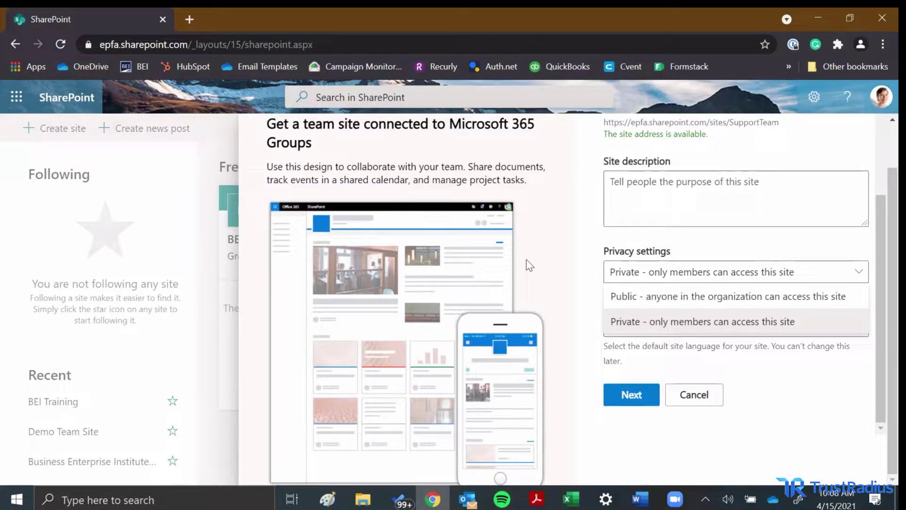
left_click(559, 210)
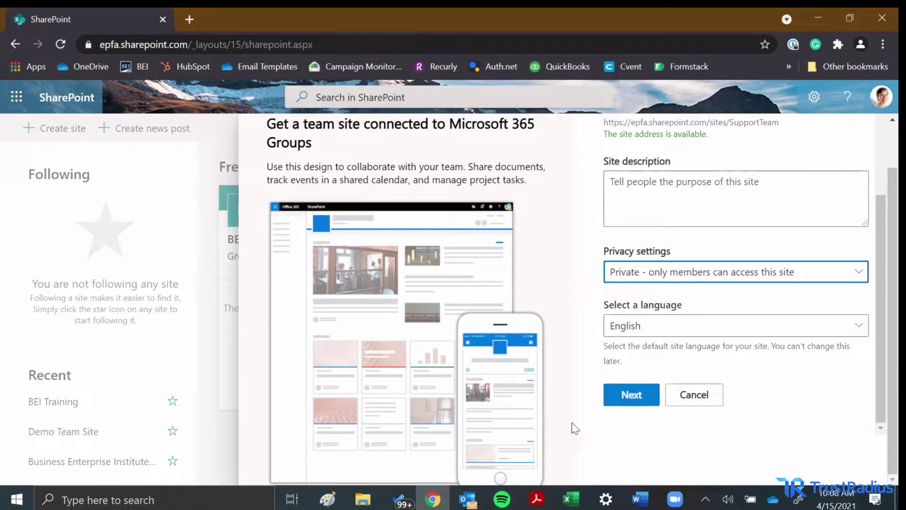
left_click(623, 395)
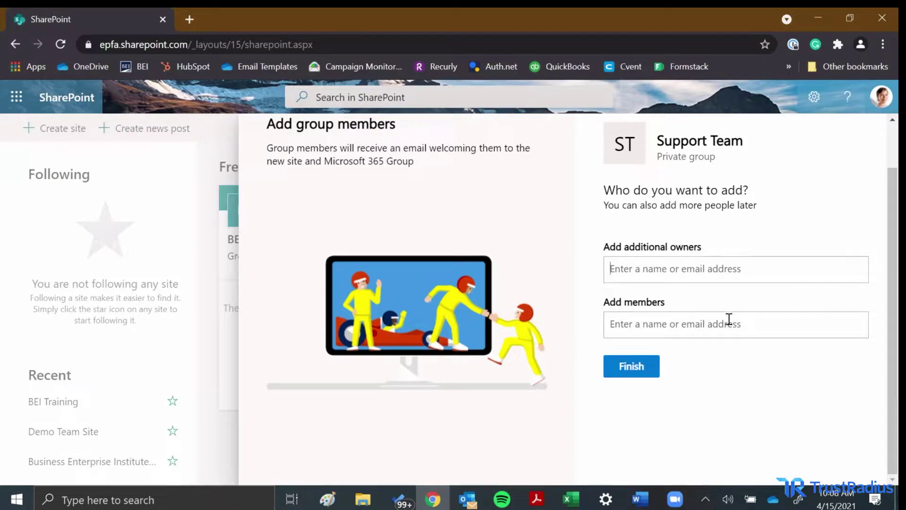
left_click(718, 332)
left_click(626, 371)
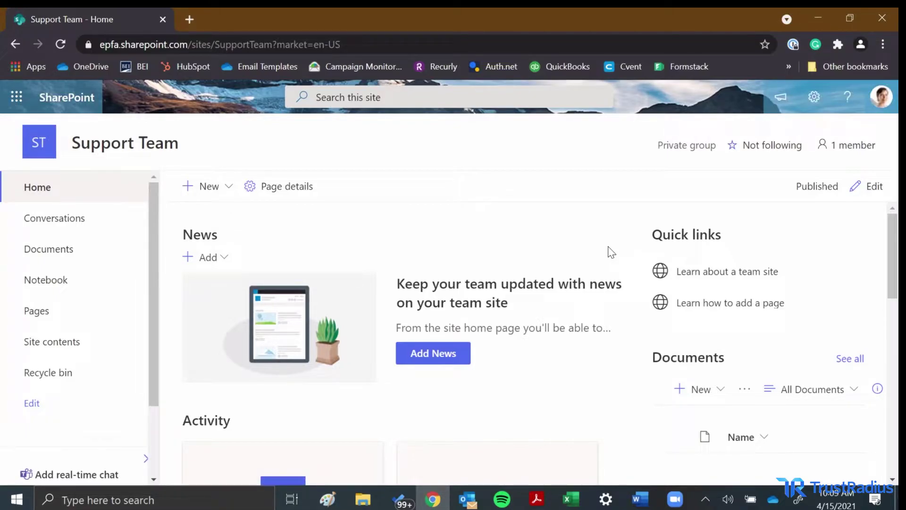
Examine the Support Team home page, including its News, Activity and Documents sections and the file types that can be created.
scroll(556, 303, "down", 8)
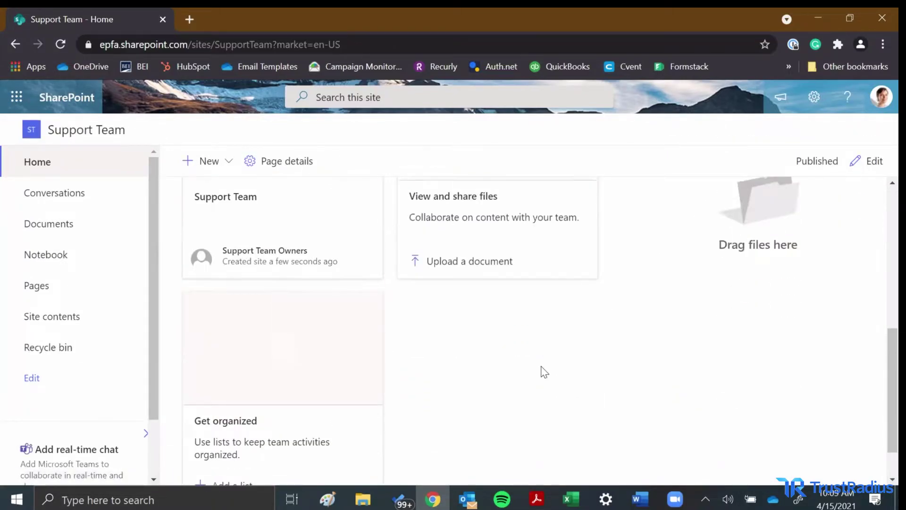
scroll(544, 372, "up", 8)
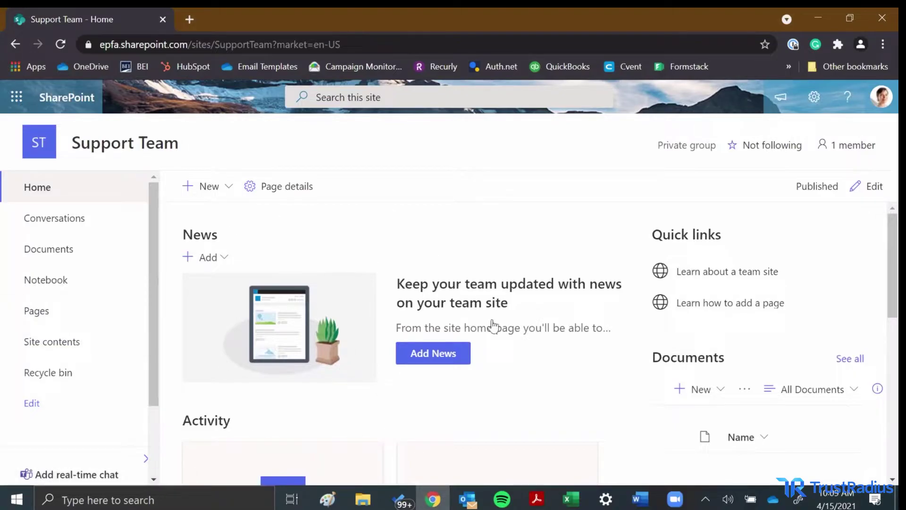
scroll(435, 404, "down", 4)
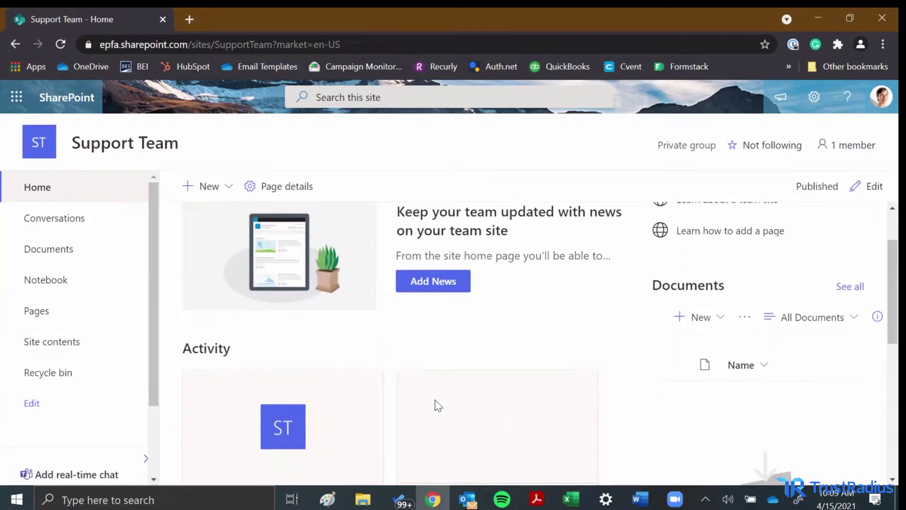
scroll(437, 404, "down", 5)
scroll(434, 404, "up", 9)
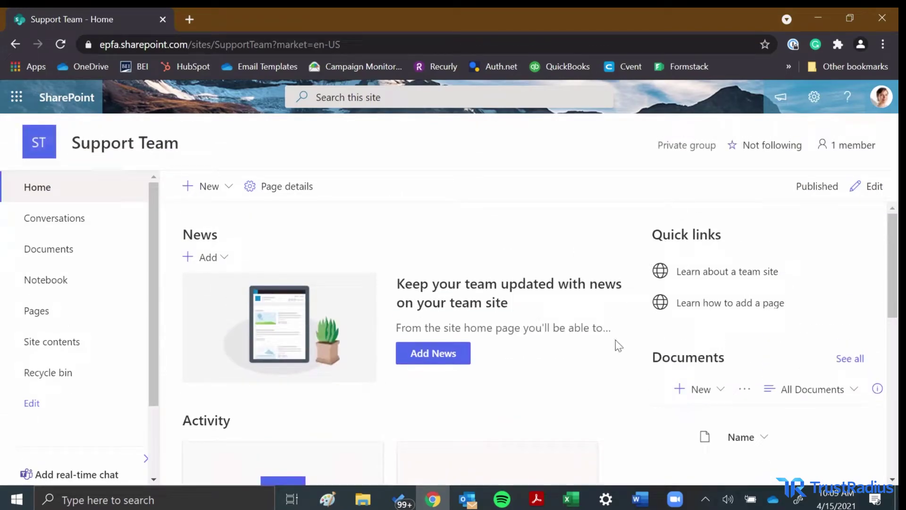
left_click(677, 390)
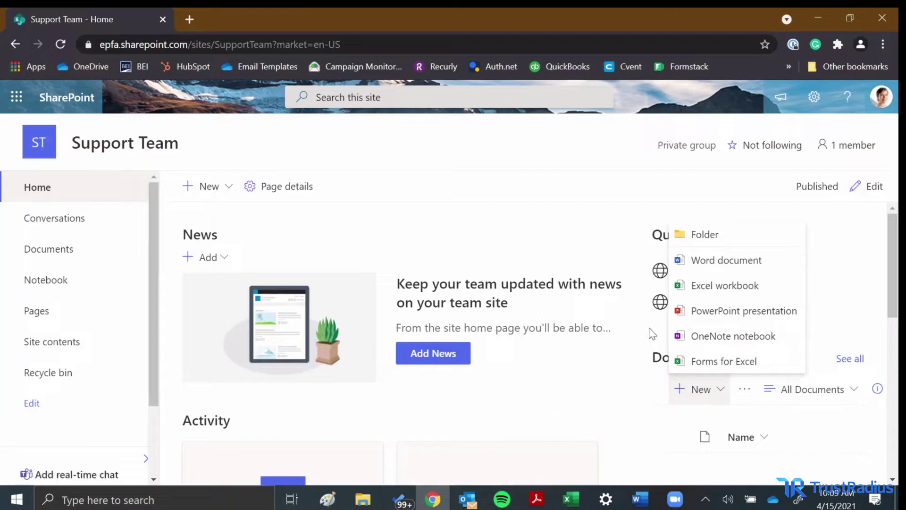
left_click(487, 405)
scroll(487, 405, "down", 5)
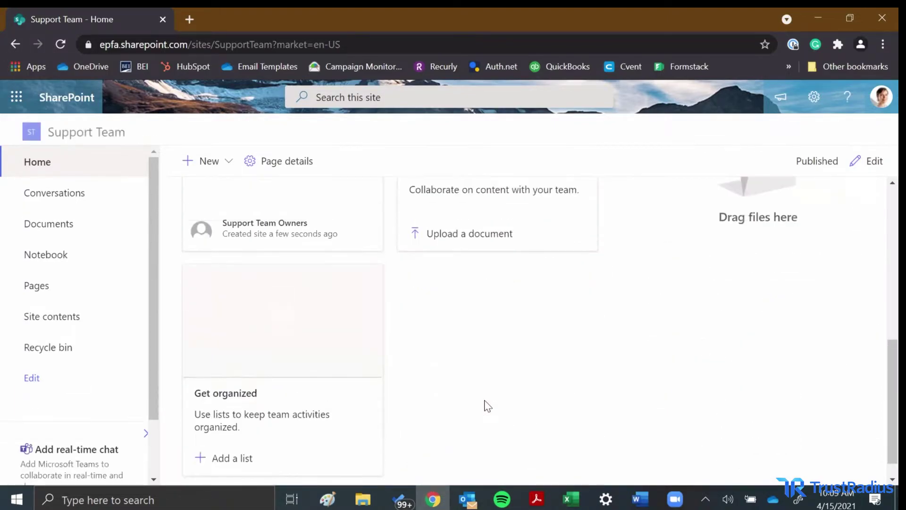
scroll(487, 405, "down", 1)
scroll(488, 405, "up", 5)
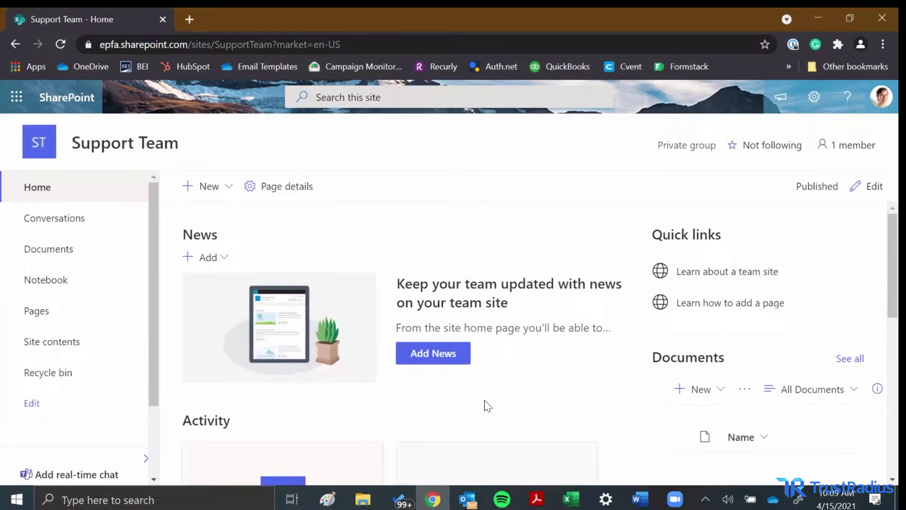
scroll(505, 439, "down", 3)
scroll(502, 438, "up", 3)
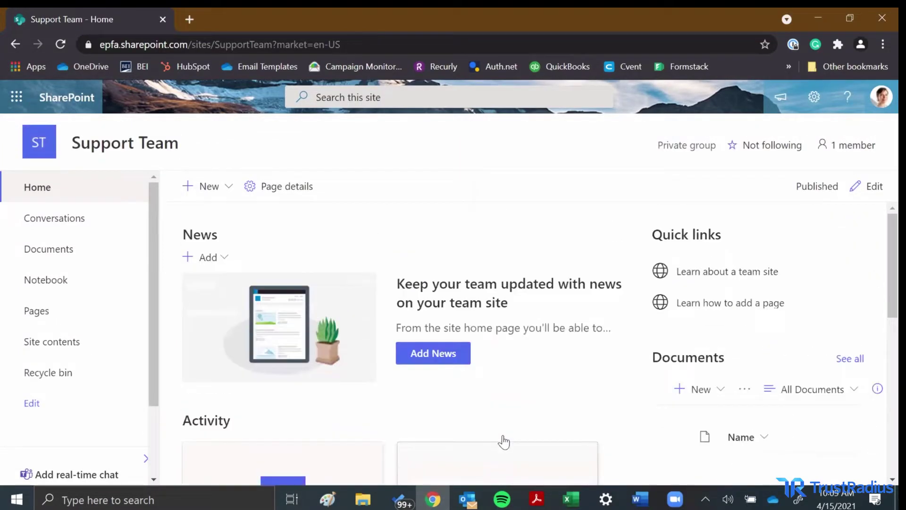
Create a news post from the Basic text template, skipping the introductory tour with "I've done this before".
left_click(188, 258)
left_click(194, 282)
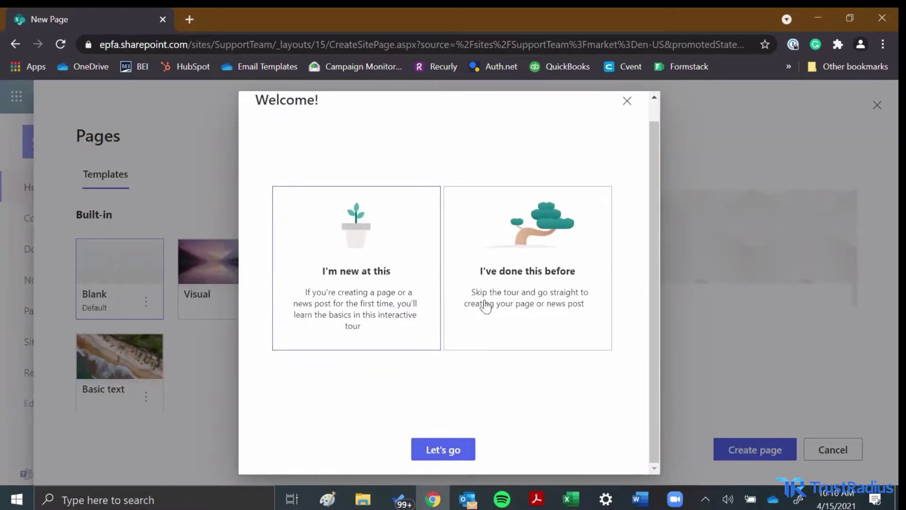
left_click(508, 301)
left_click(452, 450)
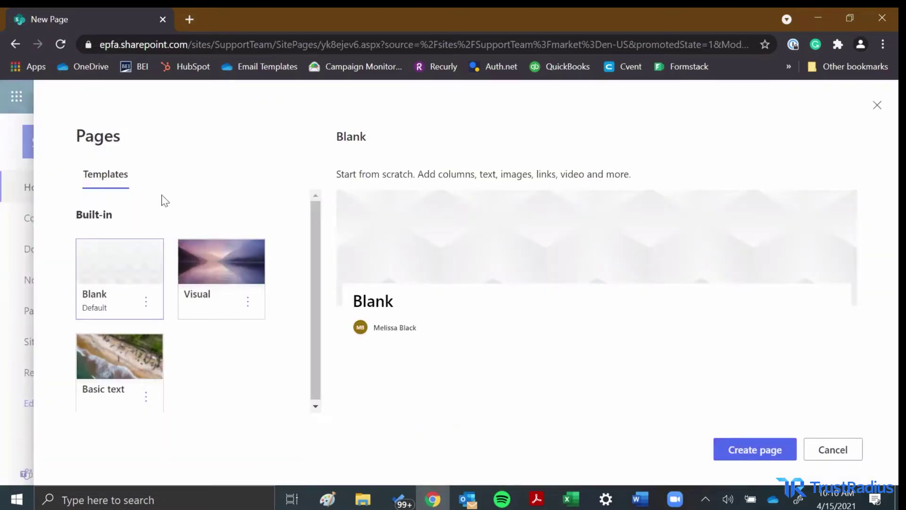
left_click(120, 355)
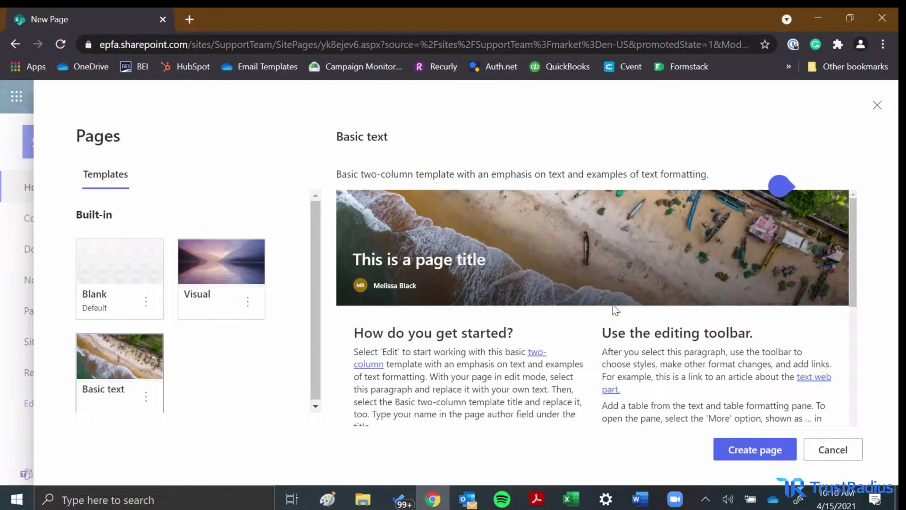
left_click(757, 461)
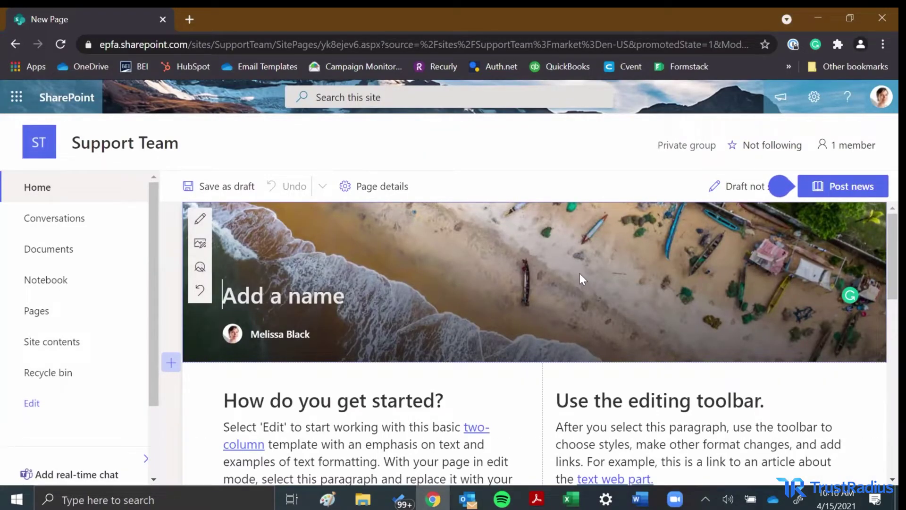
Title the news post "We have new courses available in our platform!".
type("We have new courses")
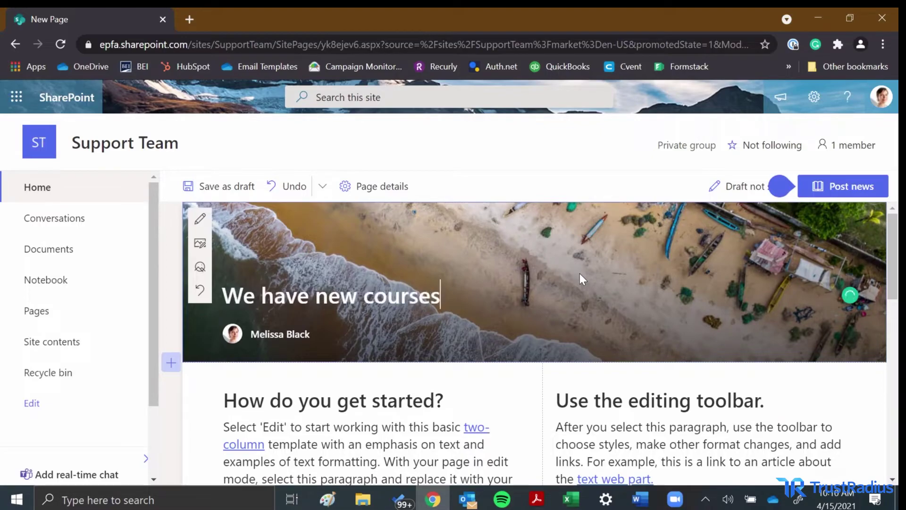
type(" available i")
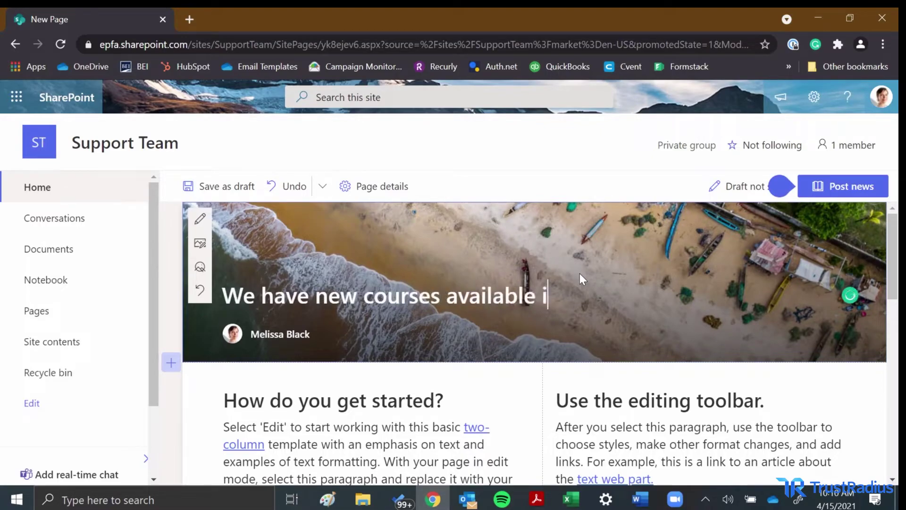
type("n our platform!")
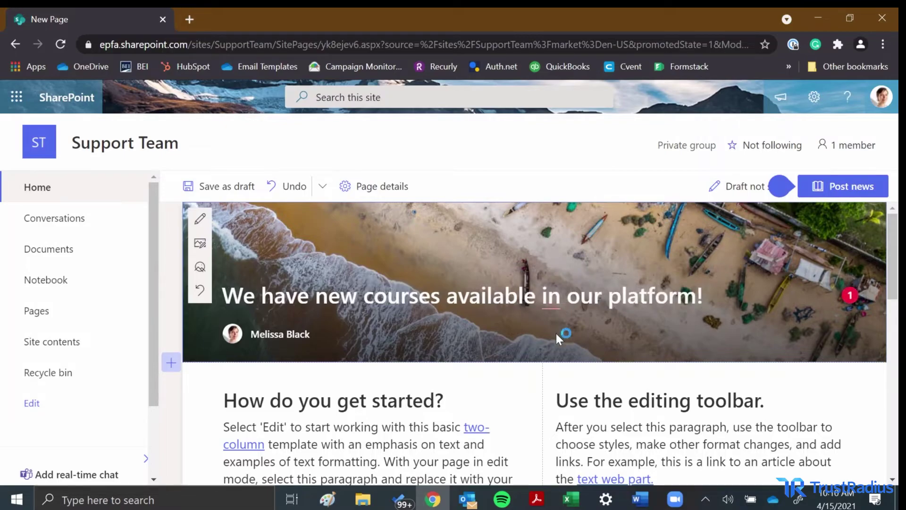
Look through the template's placeholder text sections below the title banner.
scroll(555, 333, "down", 3)
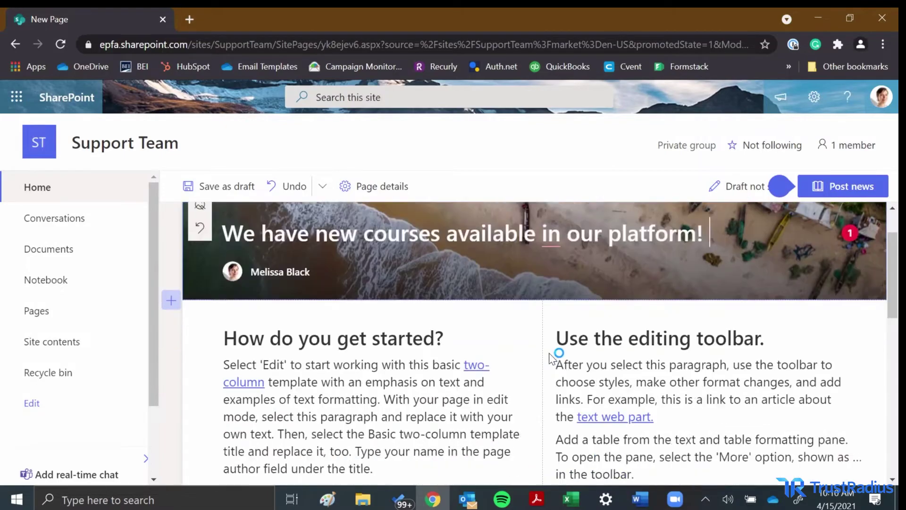
left_click(252, 332)
left_click_drag(410, 429, 226, 287)
left_click(225, 288)
left_click_drag(468, 266, 263, 254)
left_click(277, 250)
scroll(277, 251, "down", 10)
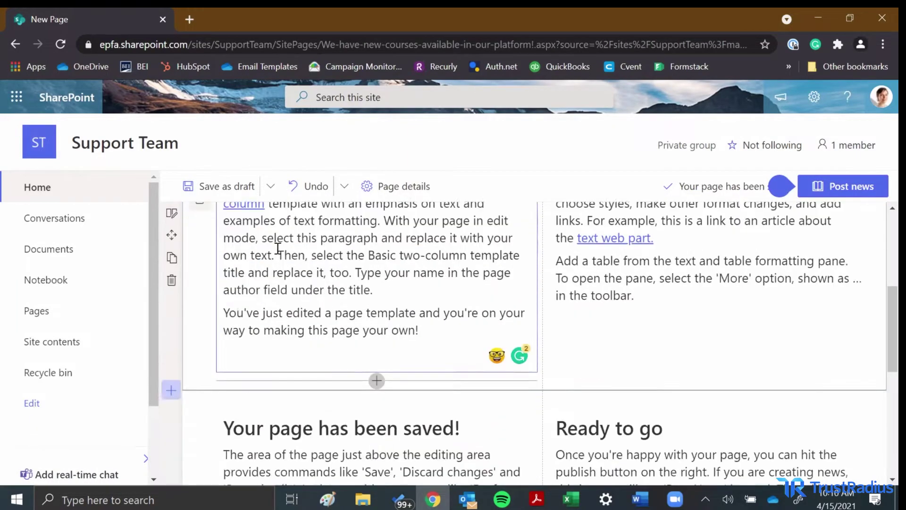
scroll(353, 329, "up", 10)
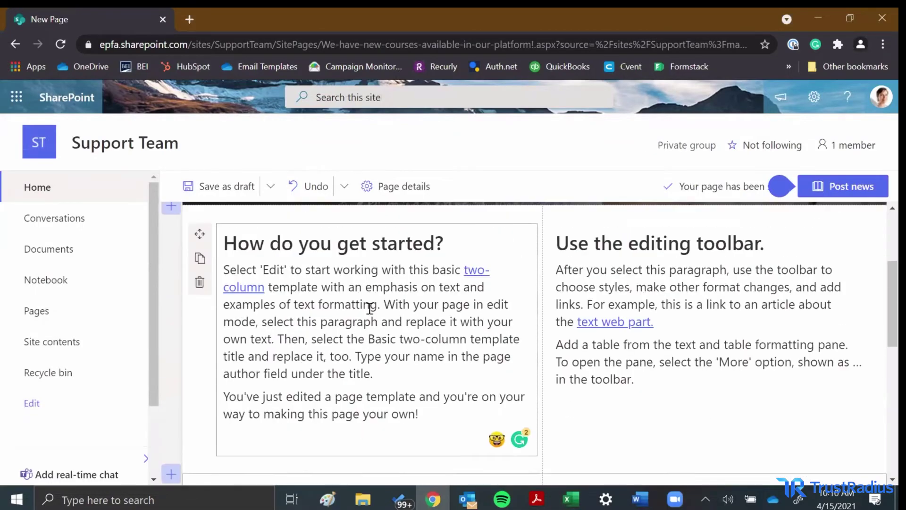
Change the first text section's heading to "How to use the new course:".
left_click_drag(442, 245, 485, 239)
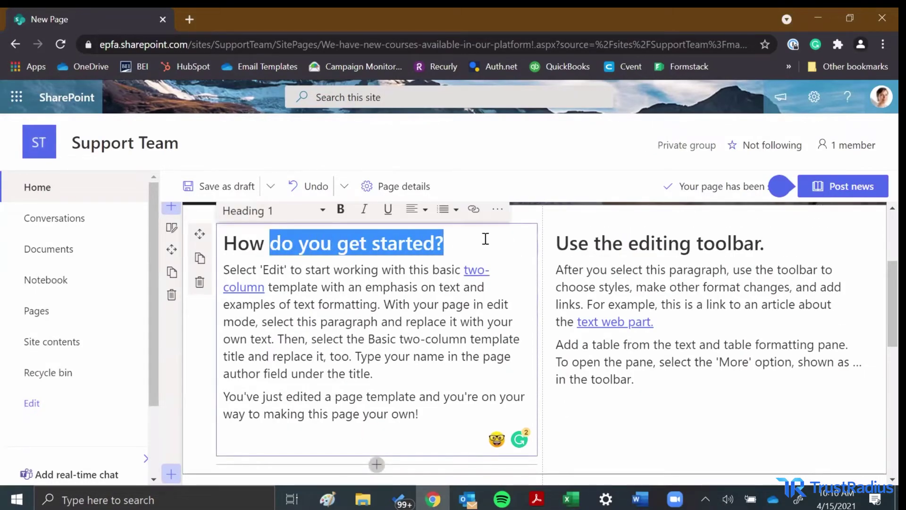
type("to use")
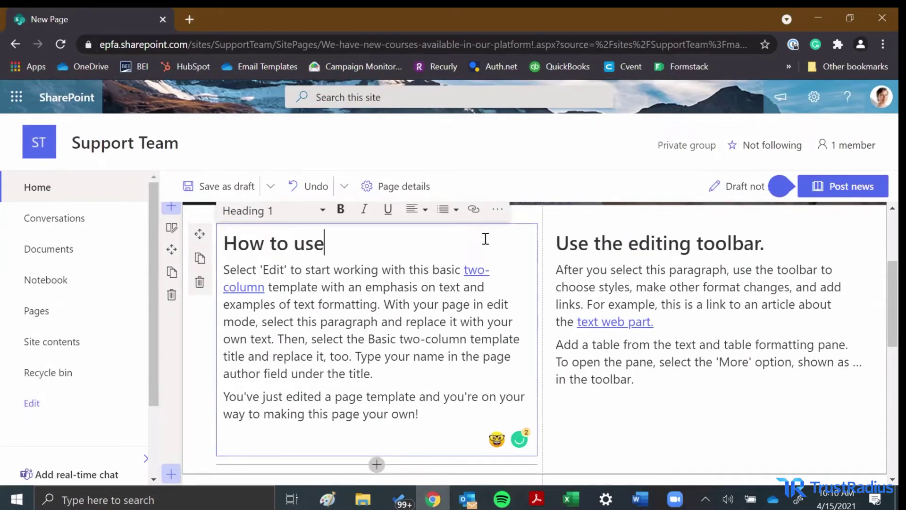
type(" the new course:")
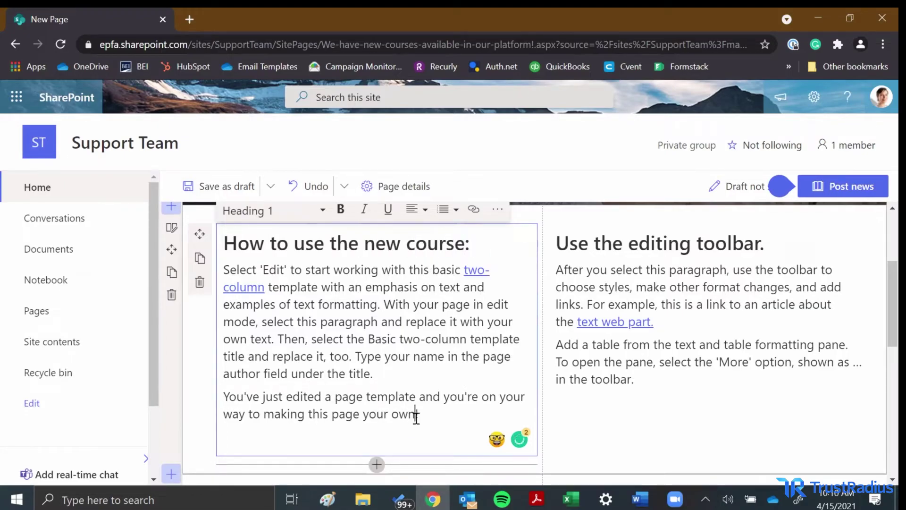
left_click_drag(416, 415, 325, 226)
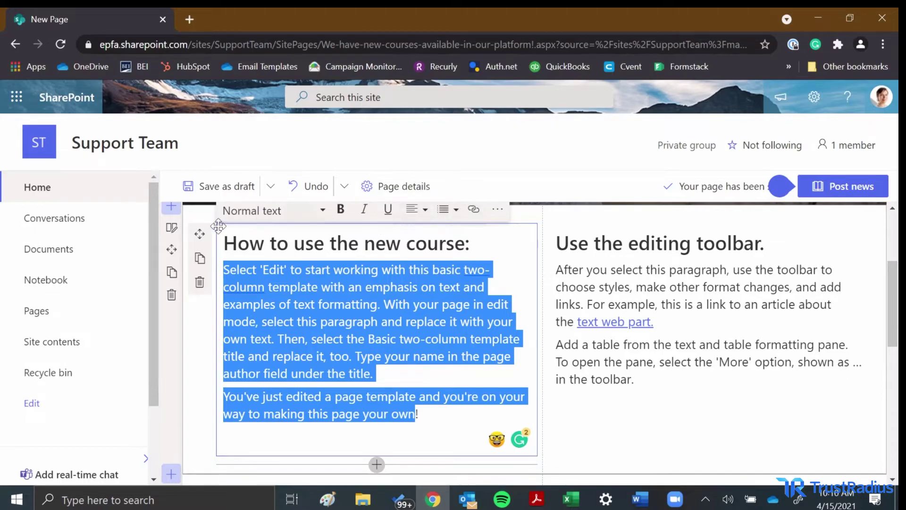
left_click(364, 321)
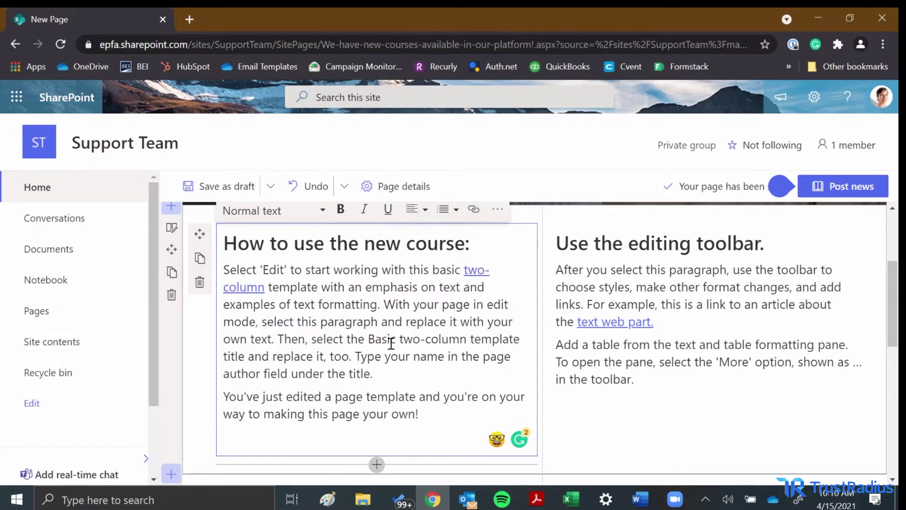
Publish the news post to the site with comments left on and dismiss the feedback request.
scroll(391, 343, "down", 2)
scroll(391, 343, "up", 4)
scroll(391, 343, "down", 7)
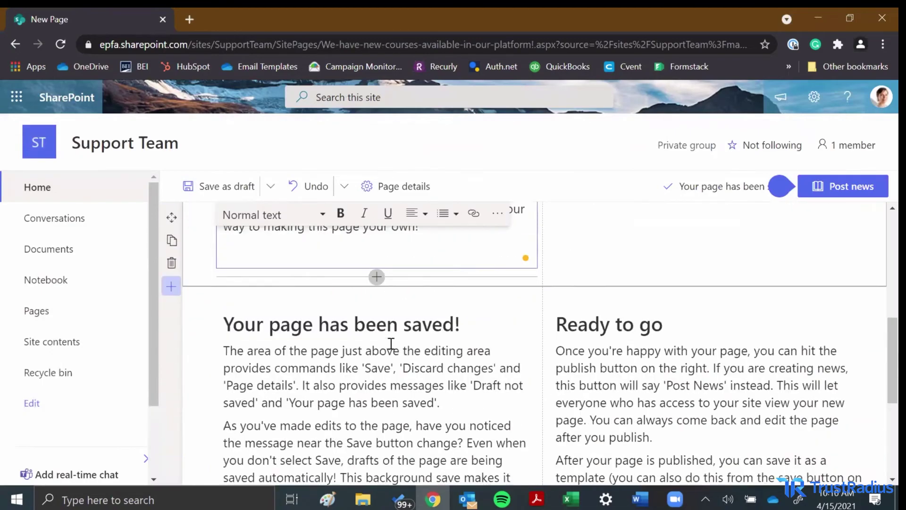
scroll(391, 343, "down", 5)
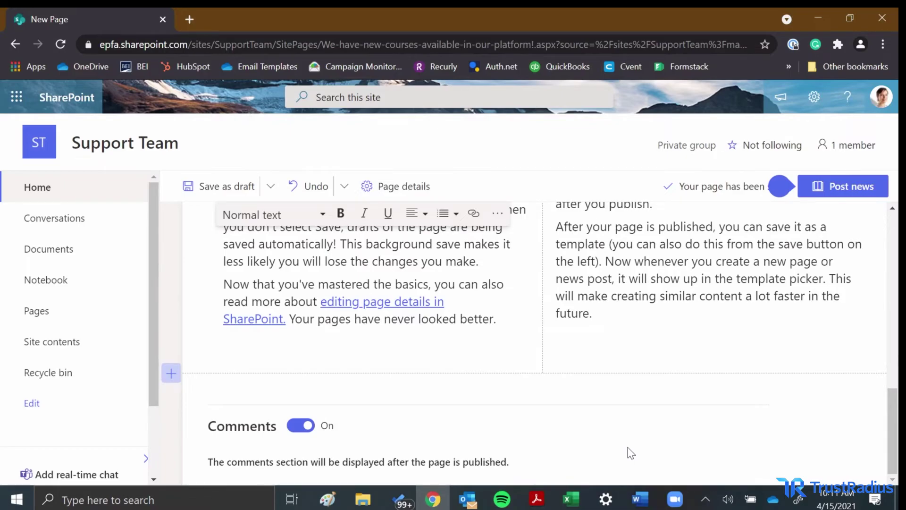
scroll(631, 453, "up", 10)
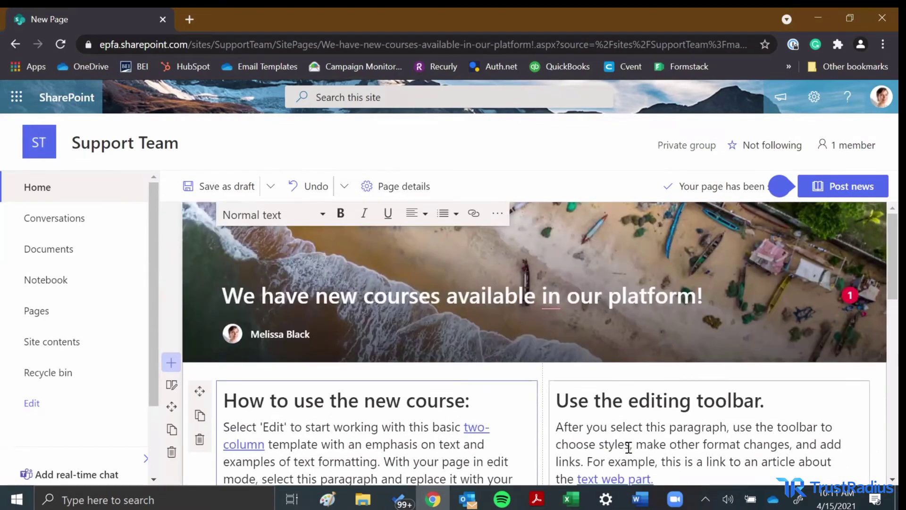
scroll(397, 429, "down", 15)
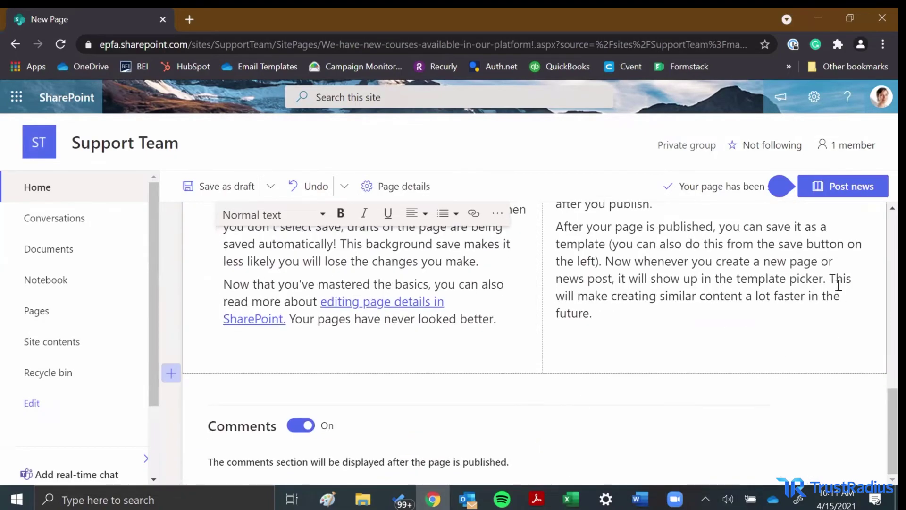
left_click(818, 193)
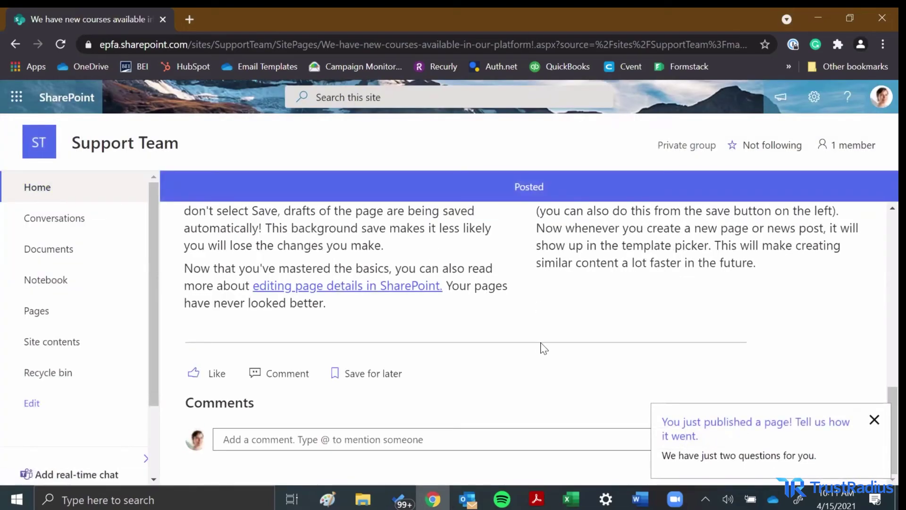
left_click(874, 420)
Return to the Support Team home page and look over the published post in the News and Activity sections.
scroll(600, 358, "up", 10)
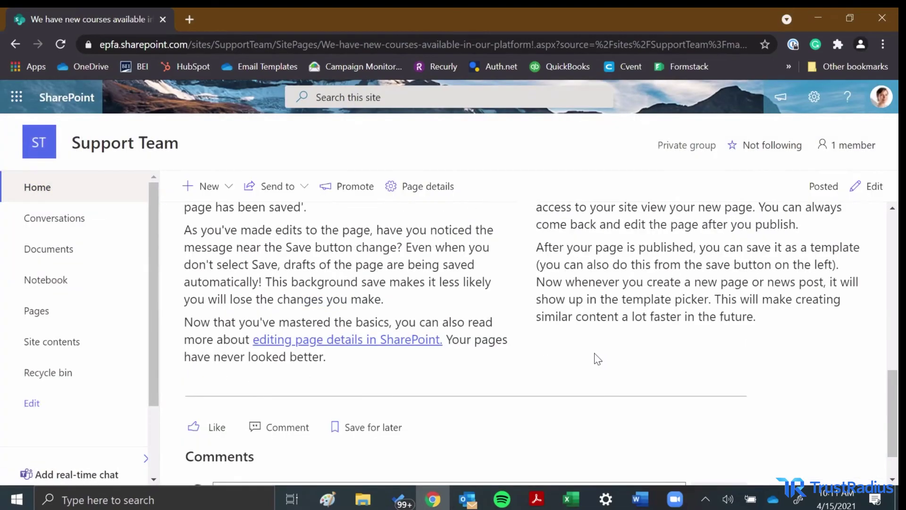
left_click(50, 198)
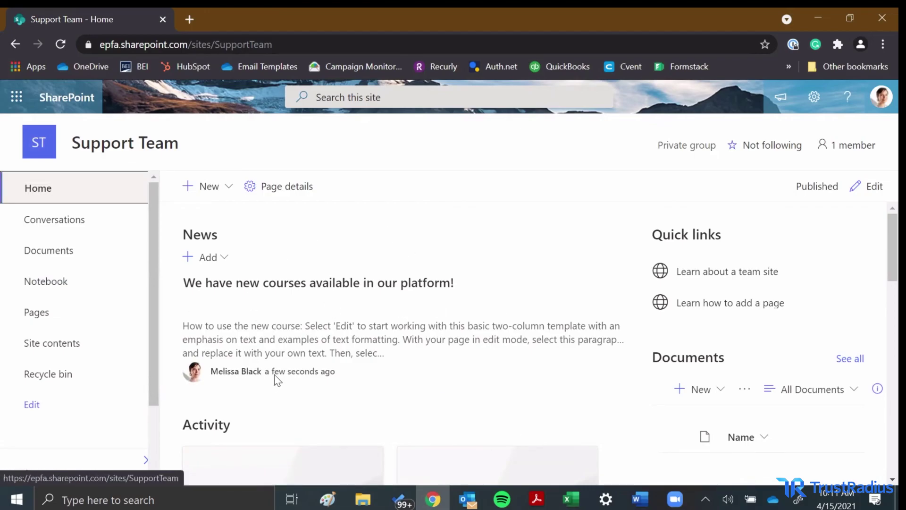
left_click_drag(333, 373, 295, 373)
left_click(375, 386)
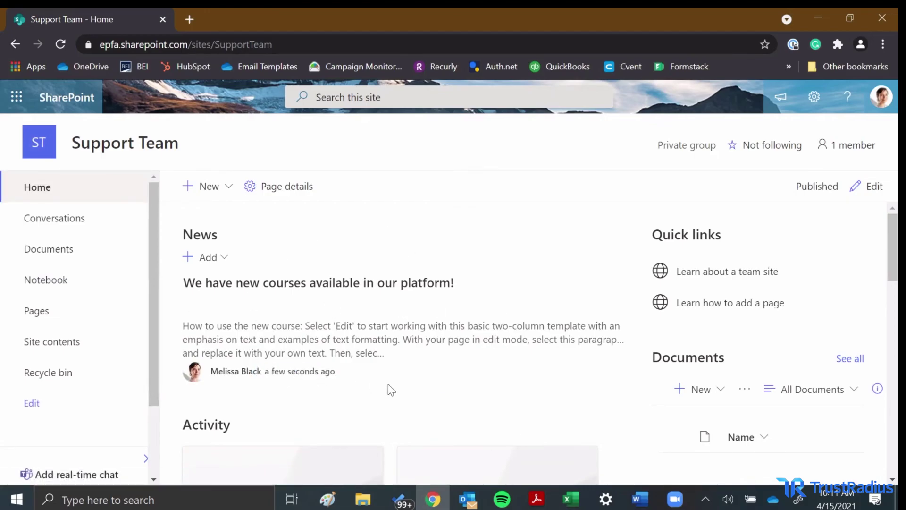
scroll(384, 303, "down", 5)
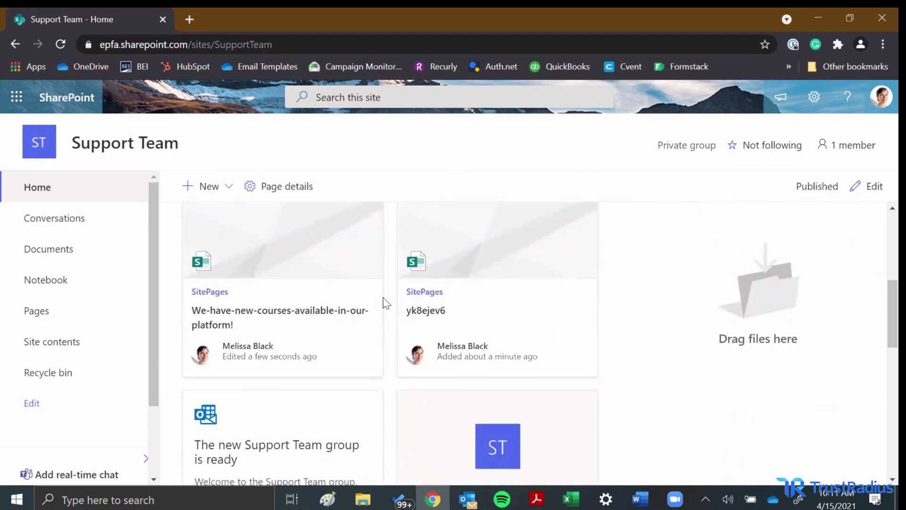
scroll(383, 303, "up", 5)
scroll(375, 324, "down", 5)
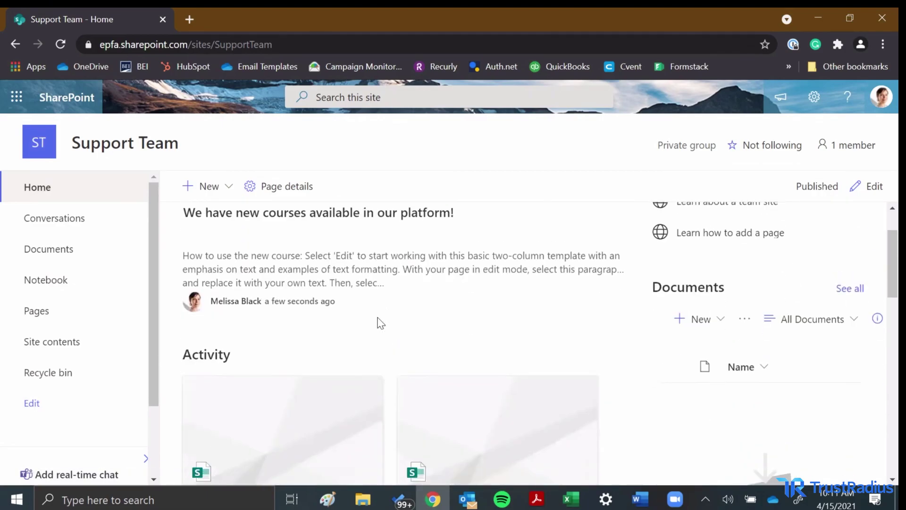